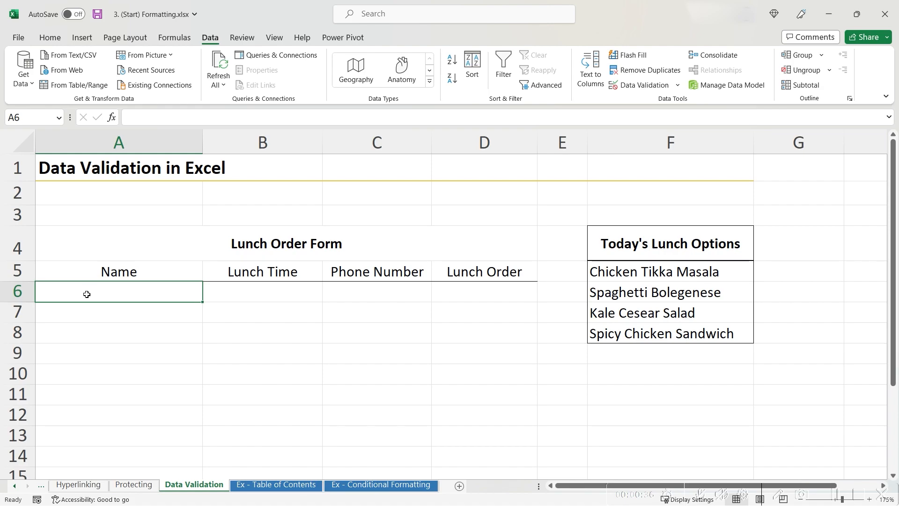
Review the Name, Lunch Time, Phone Number, Lunch Order headings and lunch options list, ending on B6.
left_click(148, 265)
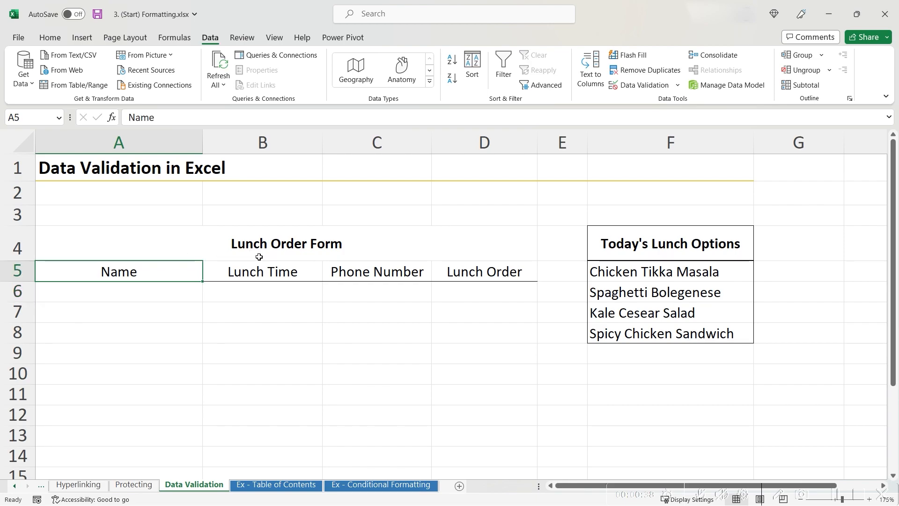
left_click(270, 271)
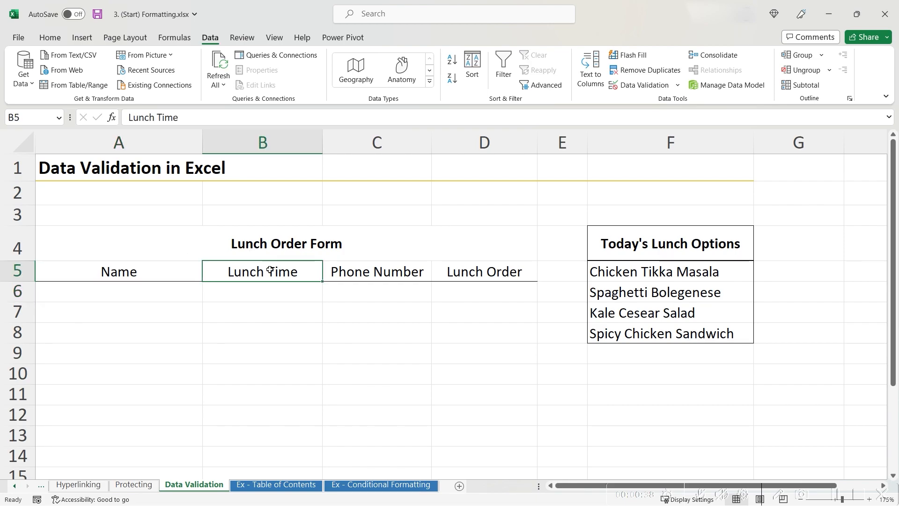
left_click(381, 273)
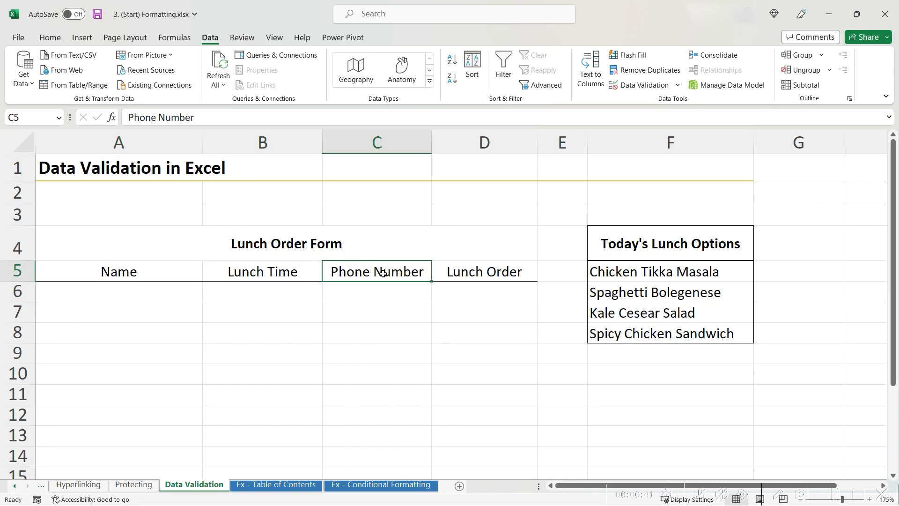
left_click(477, 271)
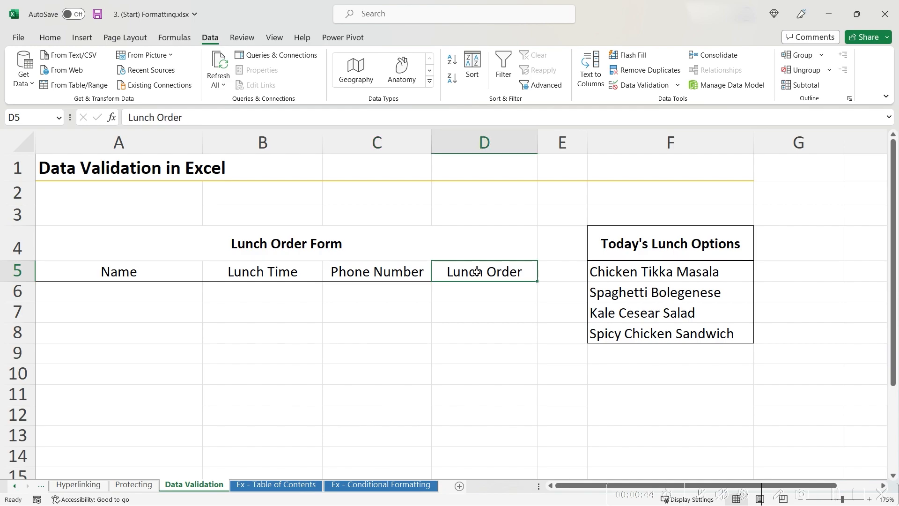
left_click(644, 256)
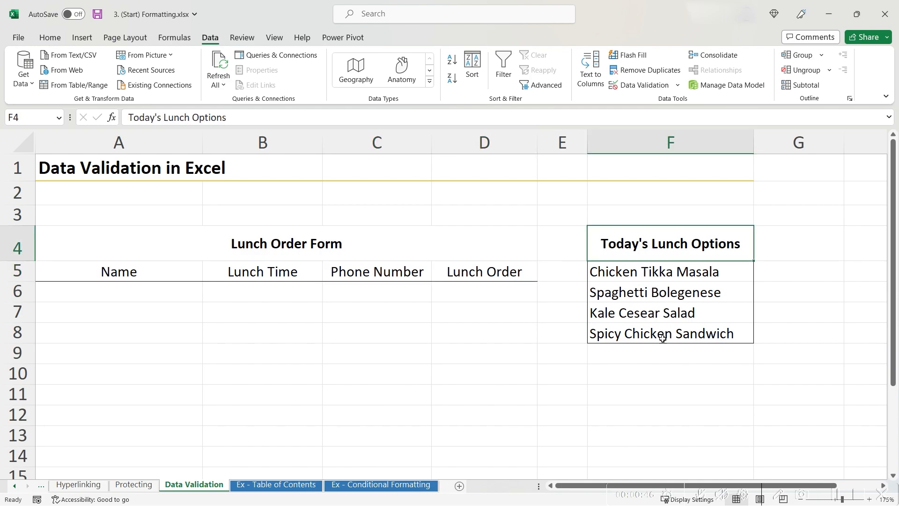
left_click(680, 333, "shift")
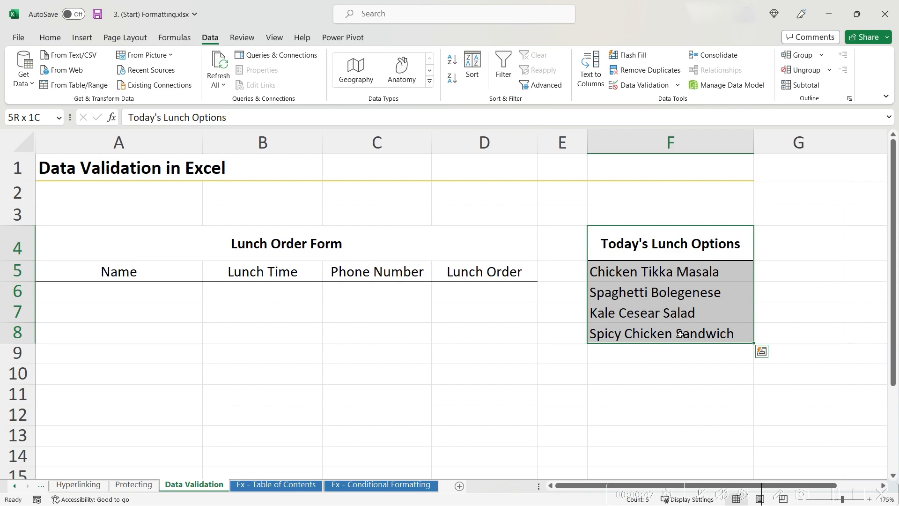
left_click(67, 308)
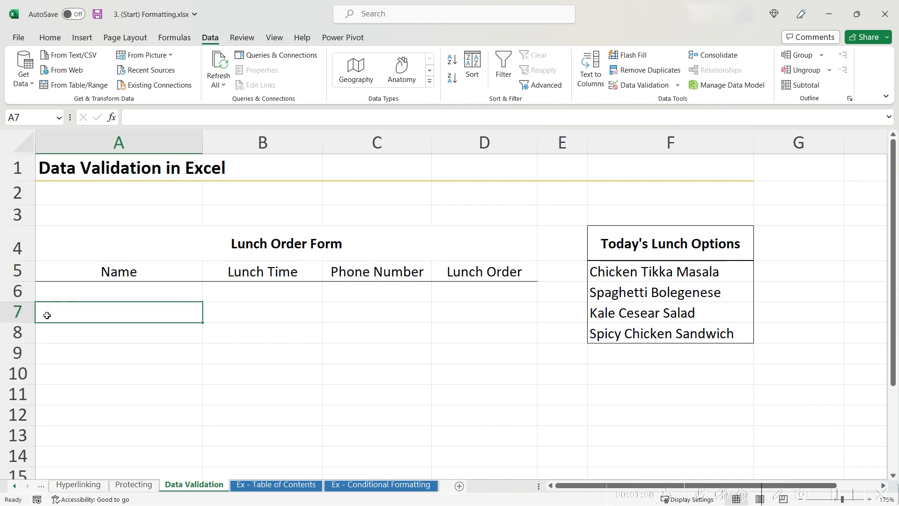
left_click(93, 274)
left_click(97, 286)
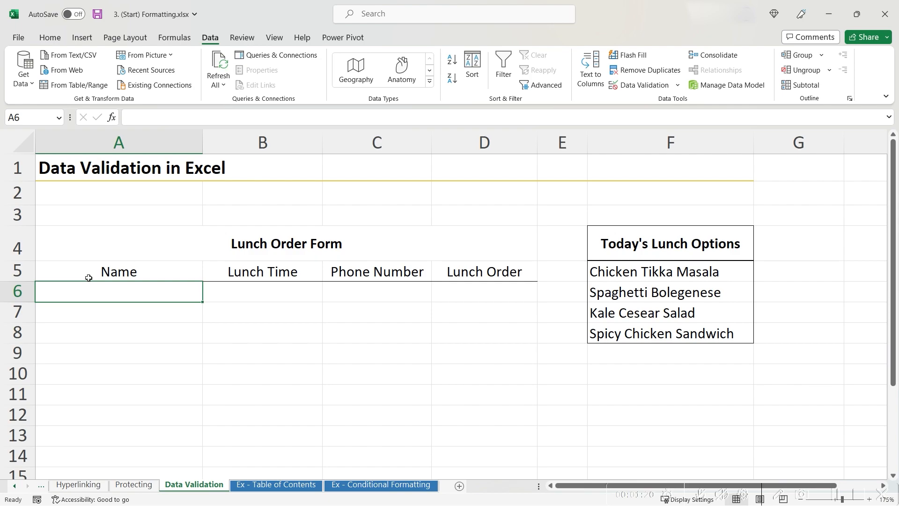
left_click(225, 298)
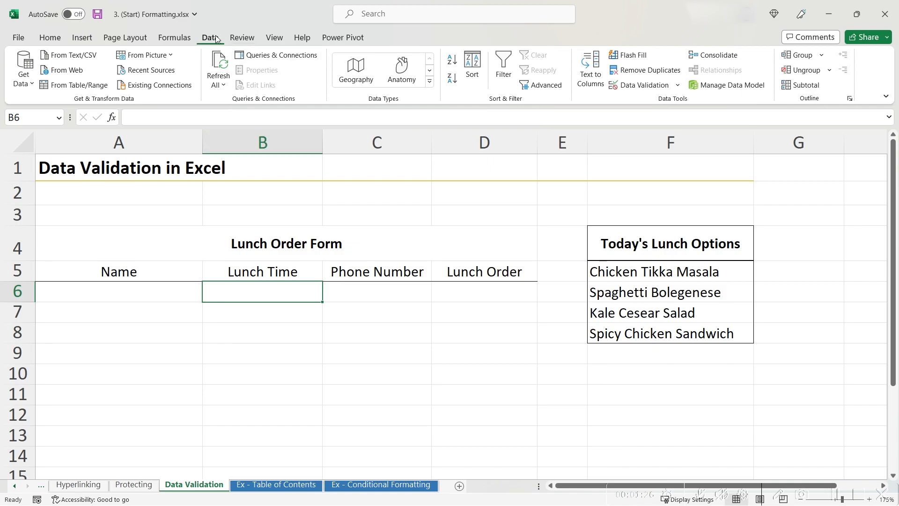
Add a Time validation rule to B6 allowing only 10:45 am to 2:00 pm.
left_click(631, 86)
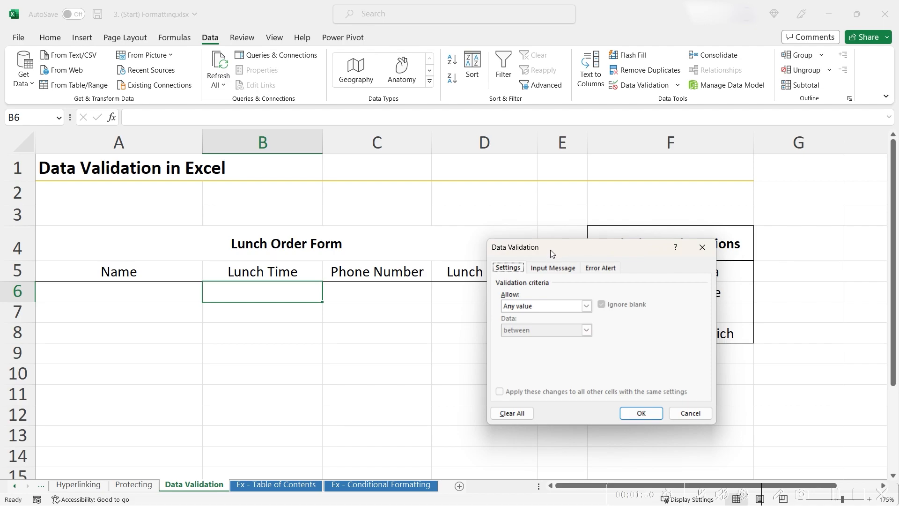
left_click(586, 306)
left_click(552, 356)
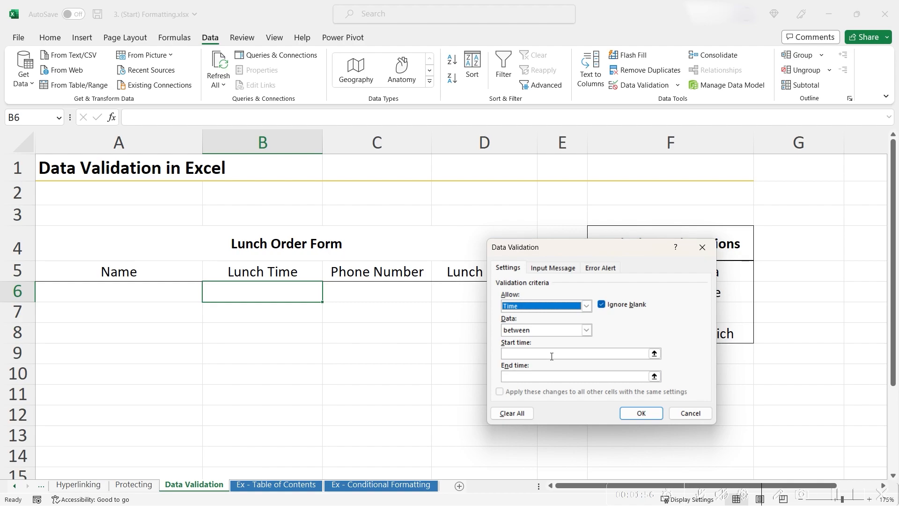
left_click(552, 355)
type("10")
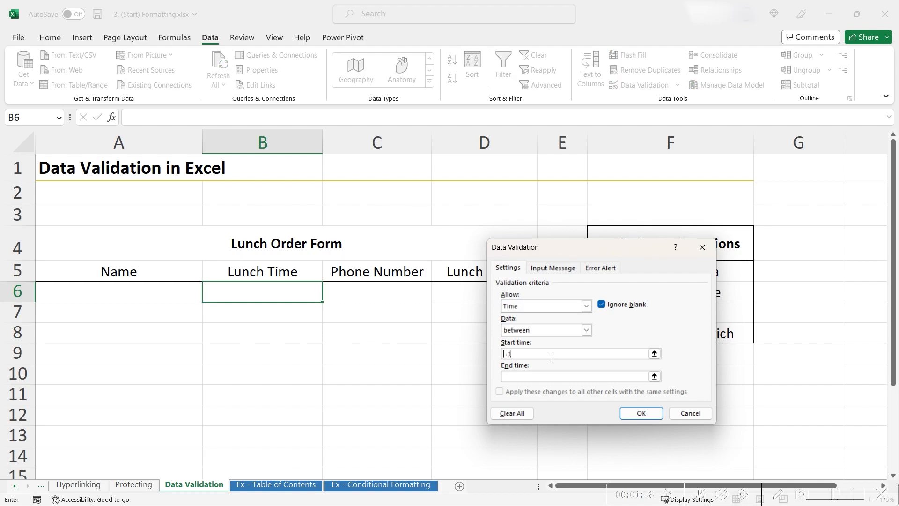
type(":45 am")
key("Tab")
type("2:00 pm")
key("Return")
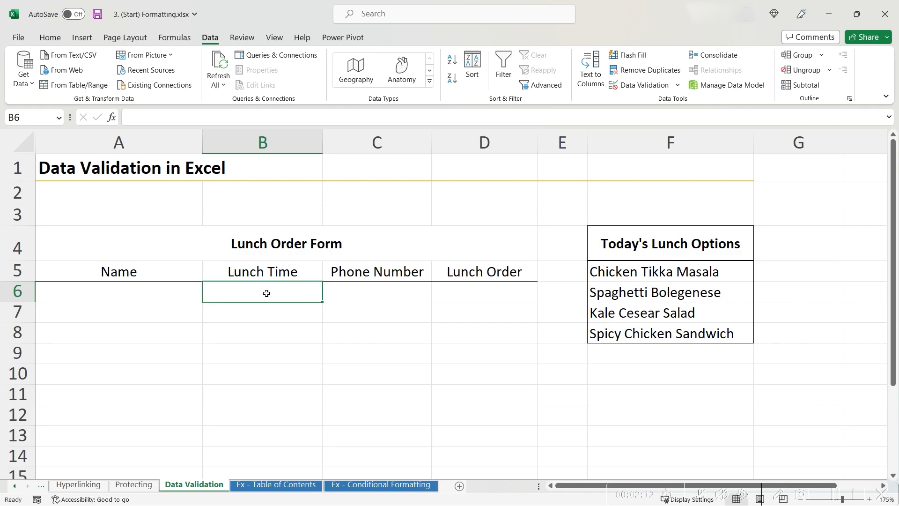
Enter 1 pm in B6, then check that 3 pm is rejected and dismiss the error.
type("1 pm")
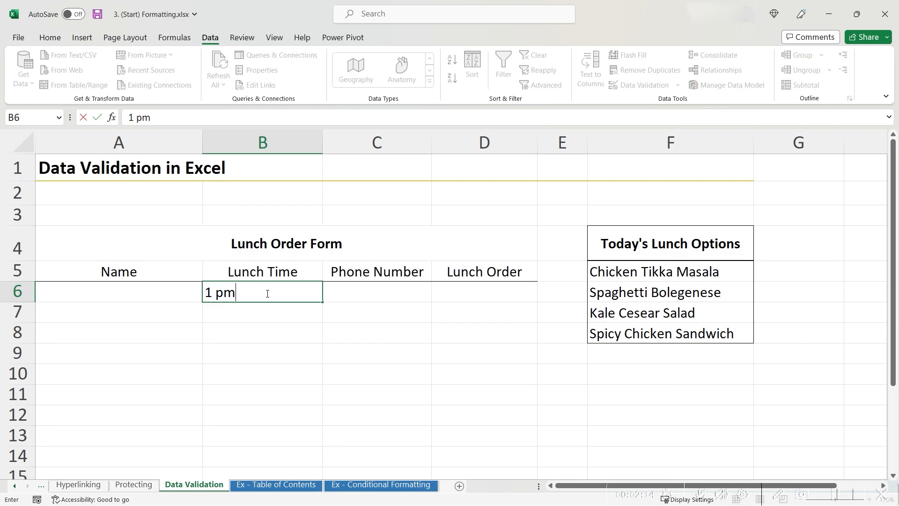
key("ctrl+Return")
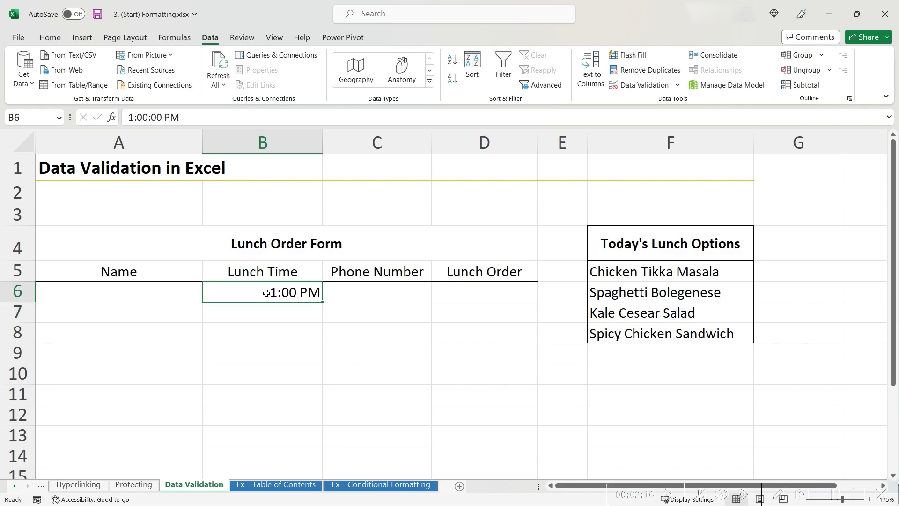
type("3 pm")
key("ctrl+Return")
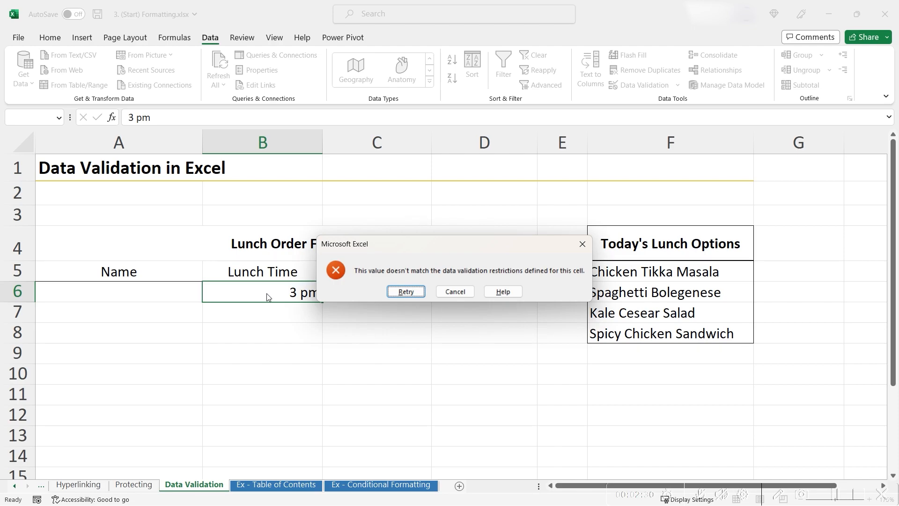
key("Escape")
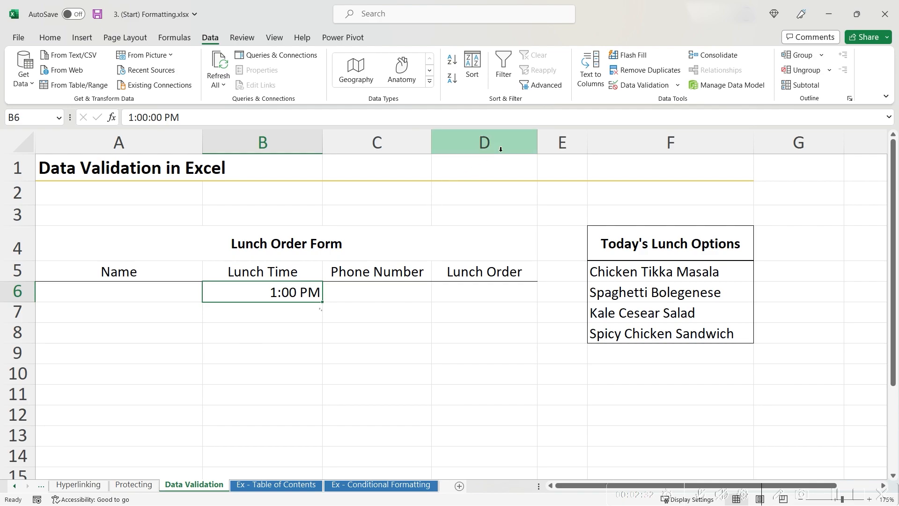
Give B6's time rule an 'Invalid Time' error alert saying 'Time must be between 10:45 am and 2:00 pm'.
left_click(655, 85)
left_click(600, 267)
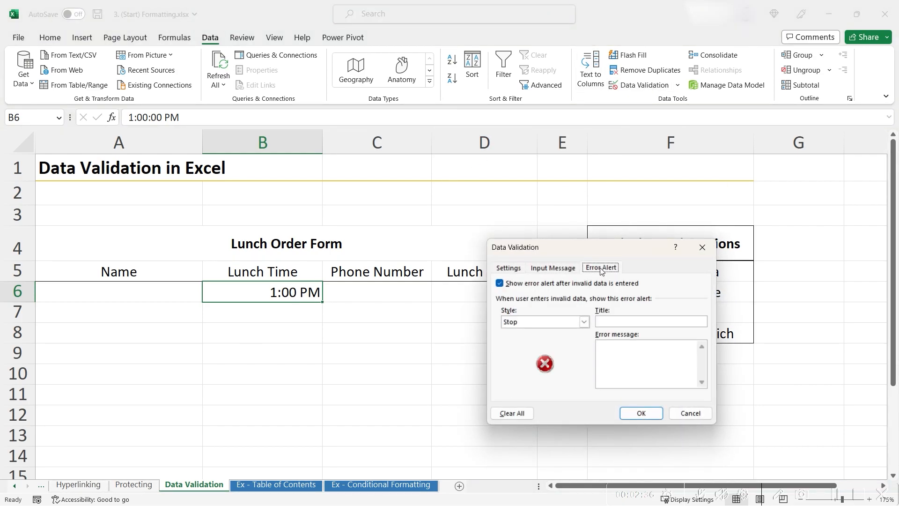
left_click(616, 322)
type("In")
type("valid Time")
type("Time must be ")
type("betwee")
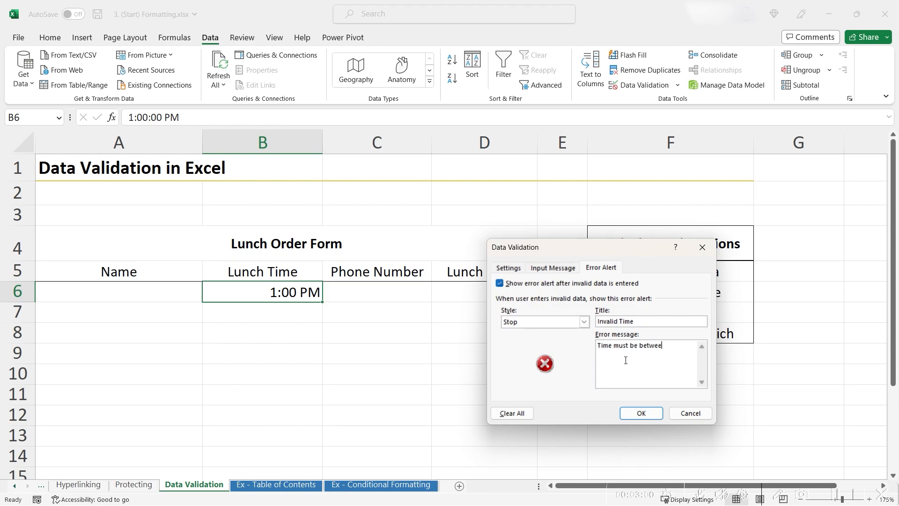
type("n 10:45 am and 2:00 pm")
Add the input message 'Lunch is served between 10:45 am and 2:00pm' and save the rule.
left_click(553, 268)
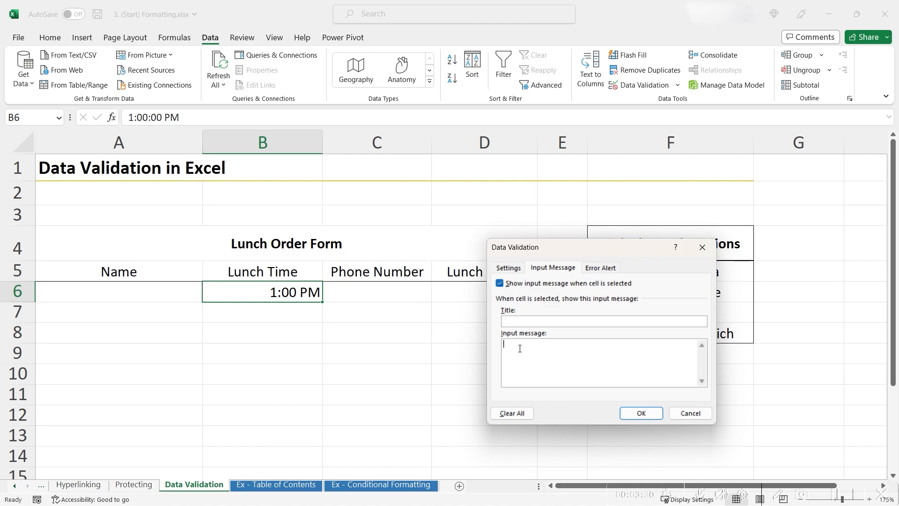
type("Lunch is served between 10:45 am and 2")
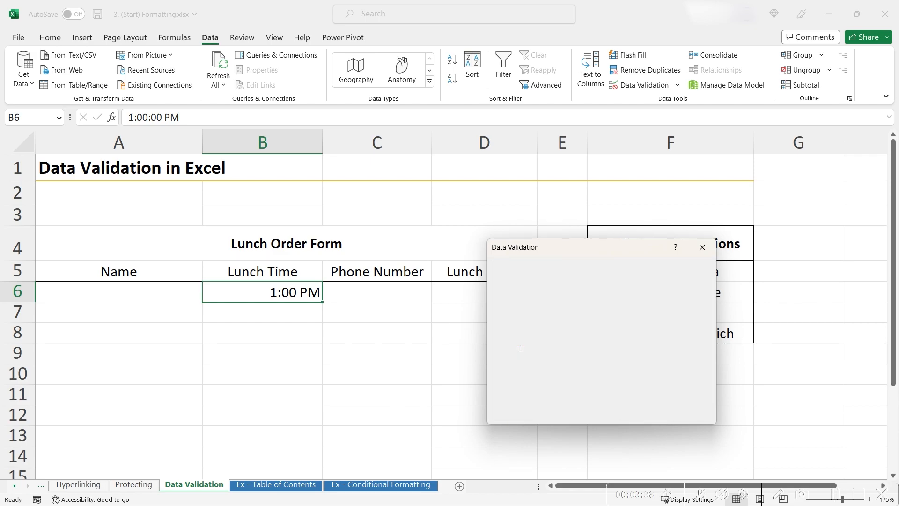
type(":00pm")
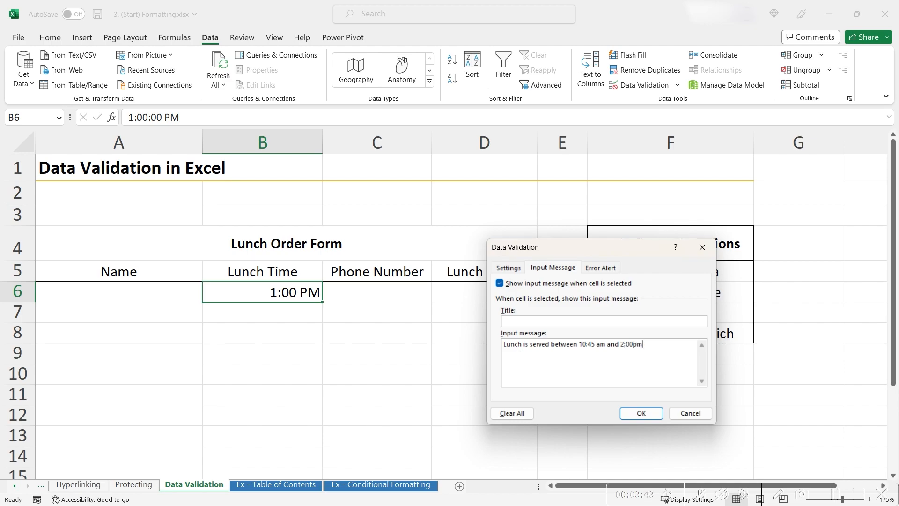
left_click(641, 414)
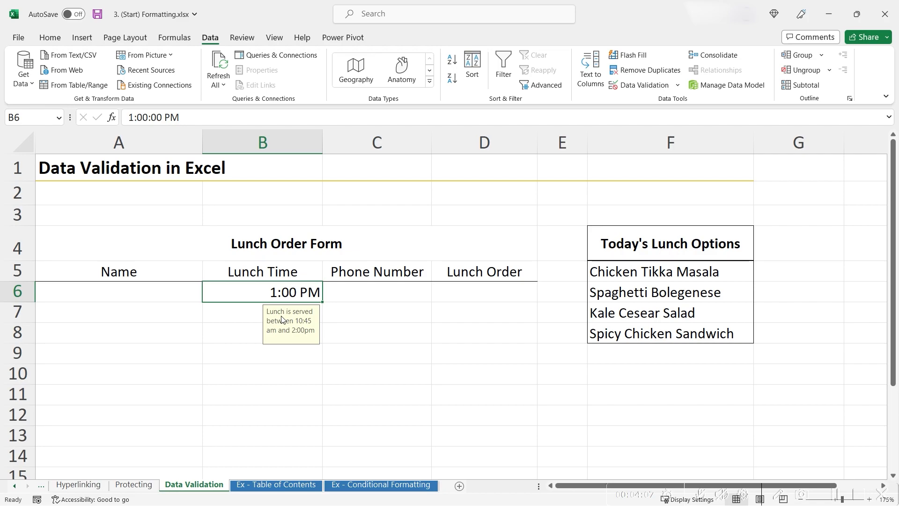
type("3 pm")
key("Return")
left_click(382, 290)
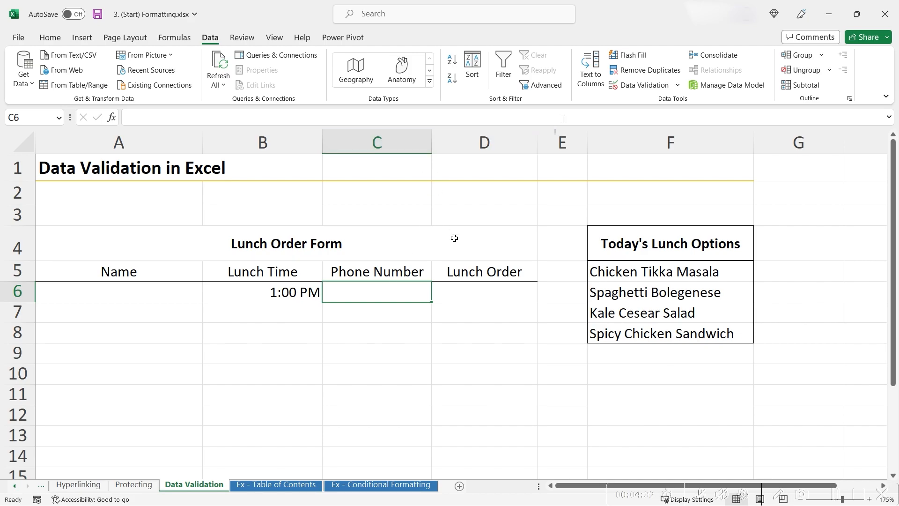
left_click(639, 86)
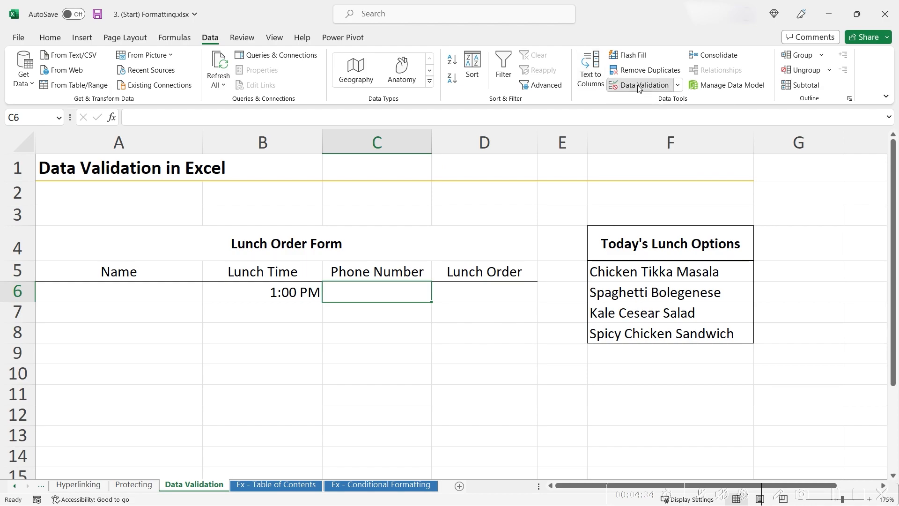
left_click(541, 306)
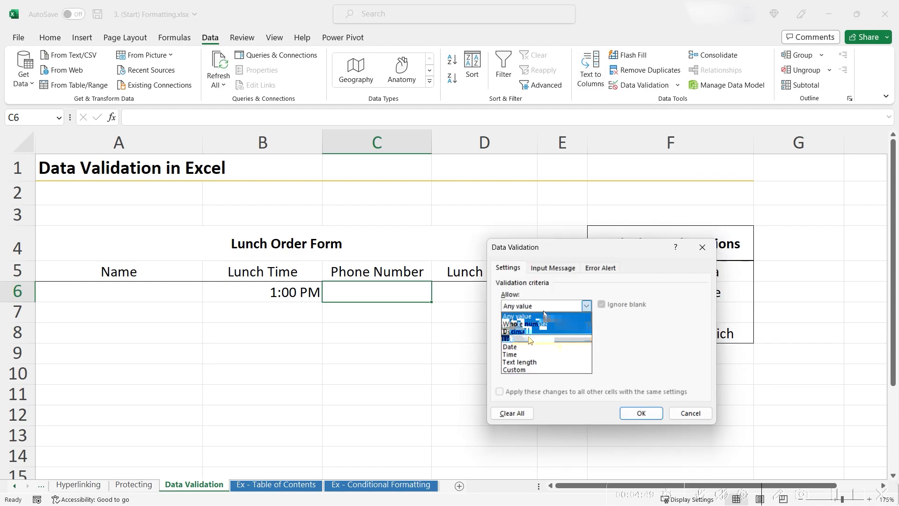
left_click(534, 322)
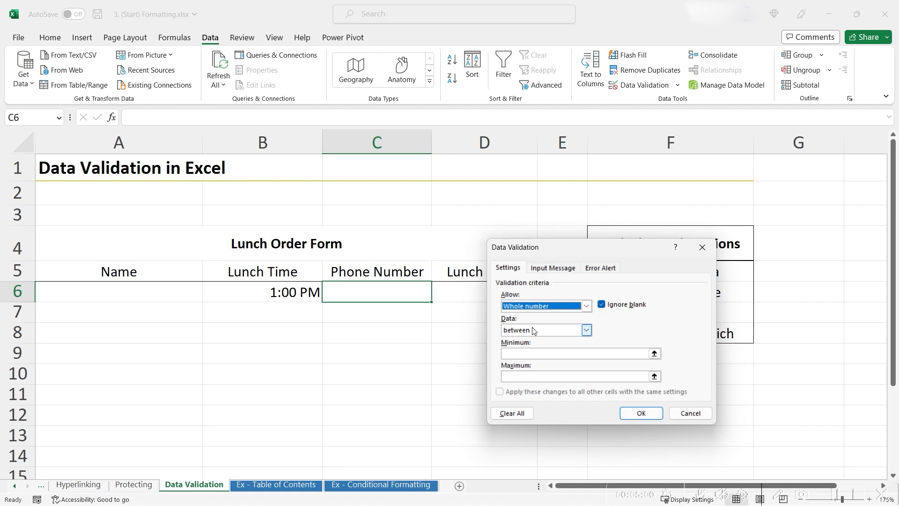
left_click(534, 354)
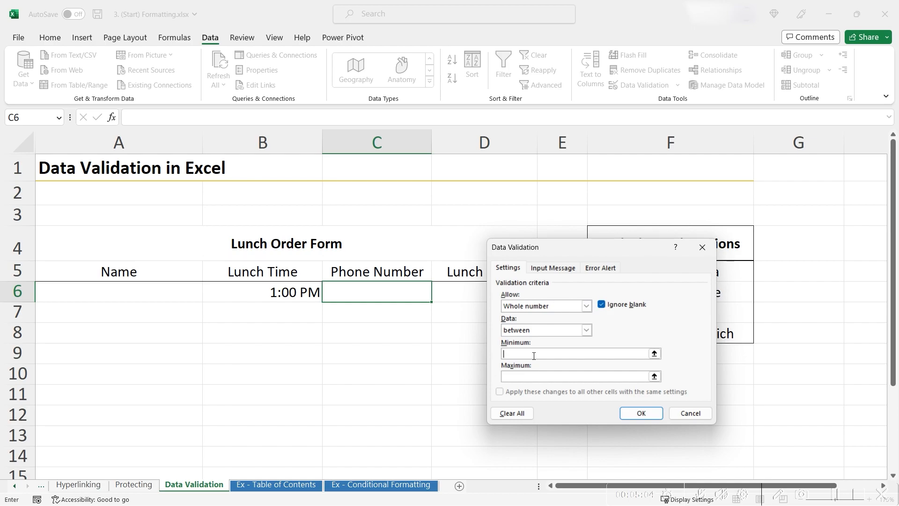
type("1111111111")
type("999999999")
type("9")
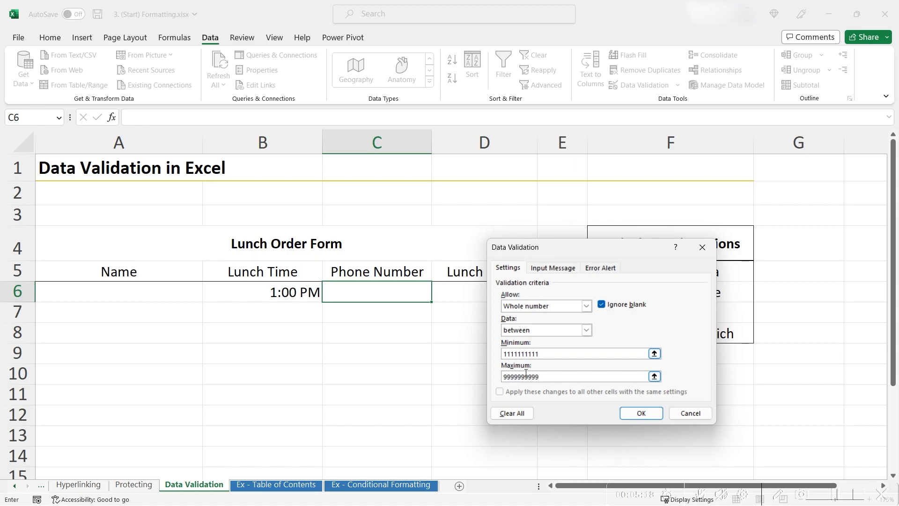
left_click(554, 268)
Give C6 the input message 'Enter your phone number, no country code, and no dashes between numbers'.
left_click(527, 347)
type("Enter your phone number, no ")
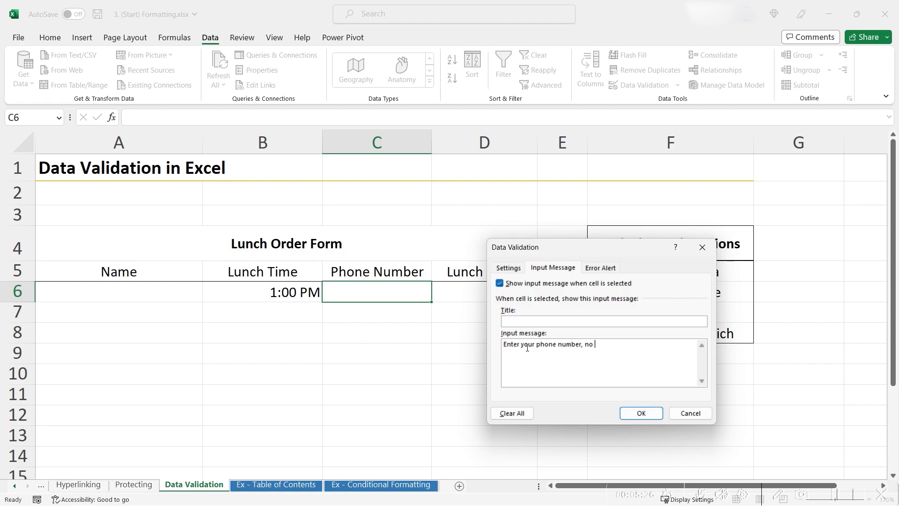
type("country code, and no dashes between numbers.")
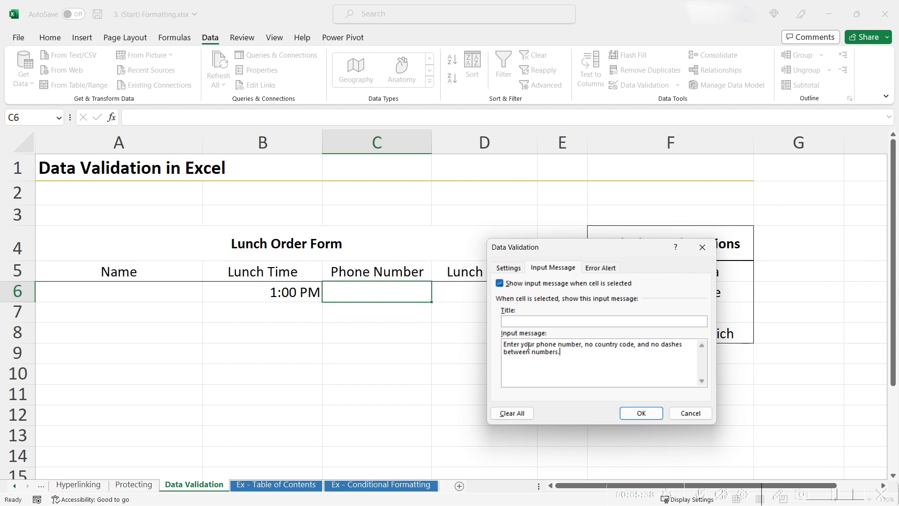
left_click(602, 270)
Title C6's error alert 'Phone number is invalid' and apply the validation.
left_click(623, 321)
type("Phone nu")
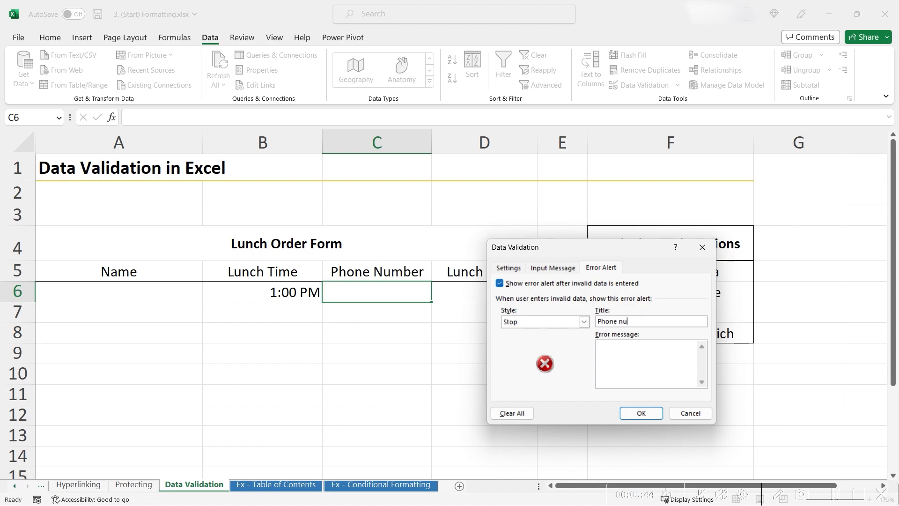
type("mber is invalid")
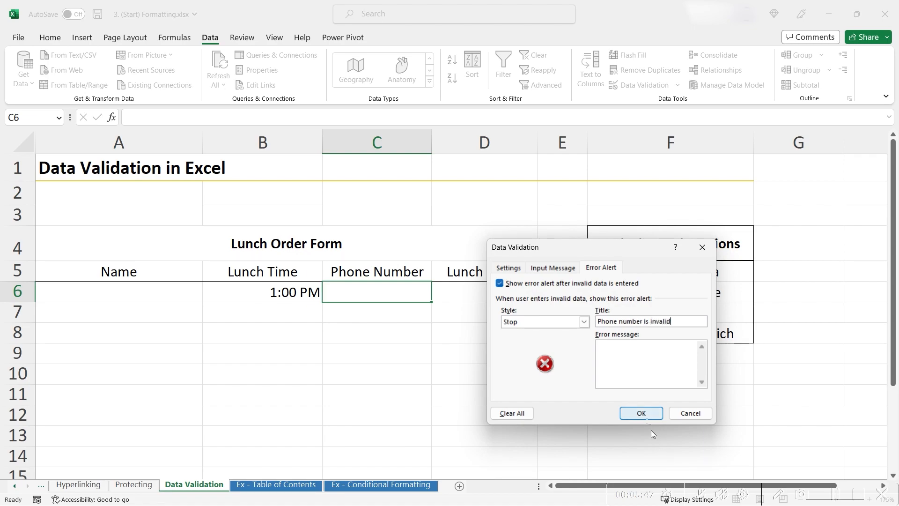
left_click(641, 414)
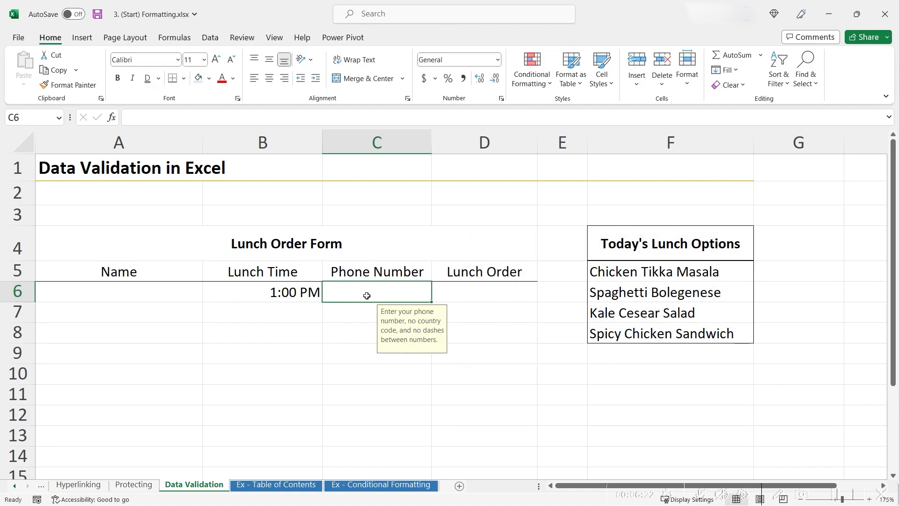
Enter a ten-digit test phone number in C6, then look over D6 and the lunch options list.
type("3333333333")
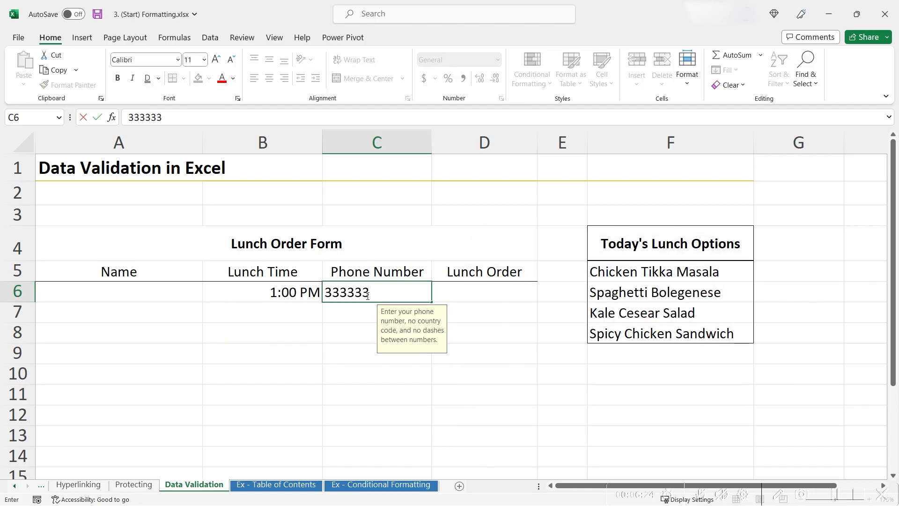
key("Return")
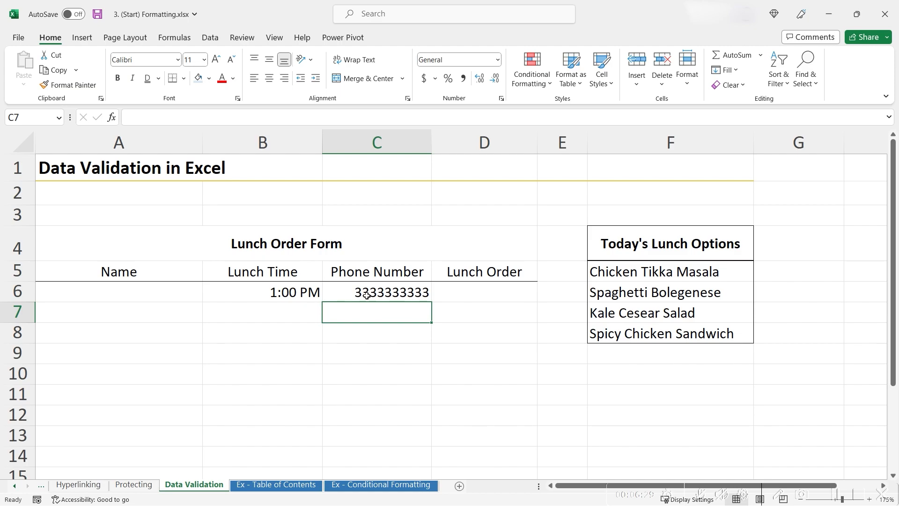
left_click(489, 293)
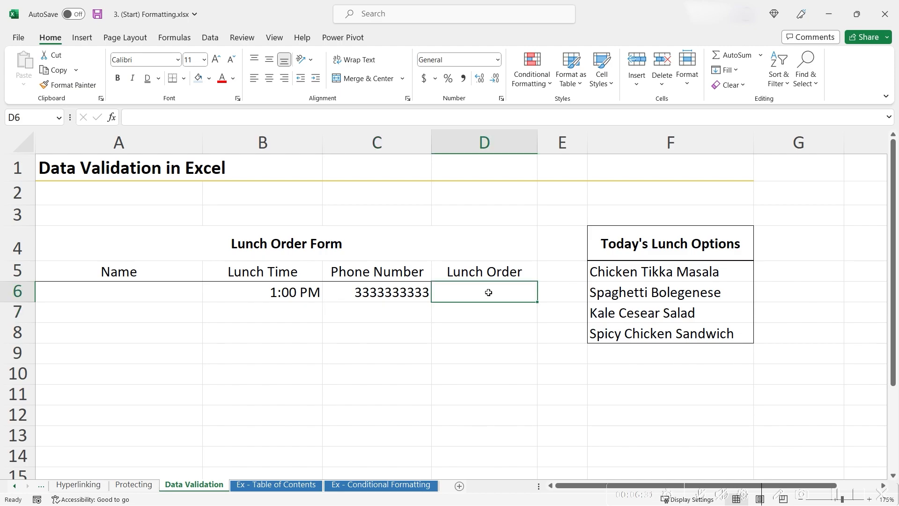
left_click(673, 245)
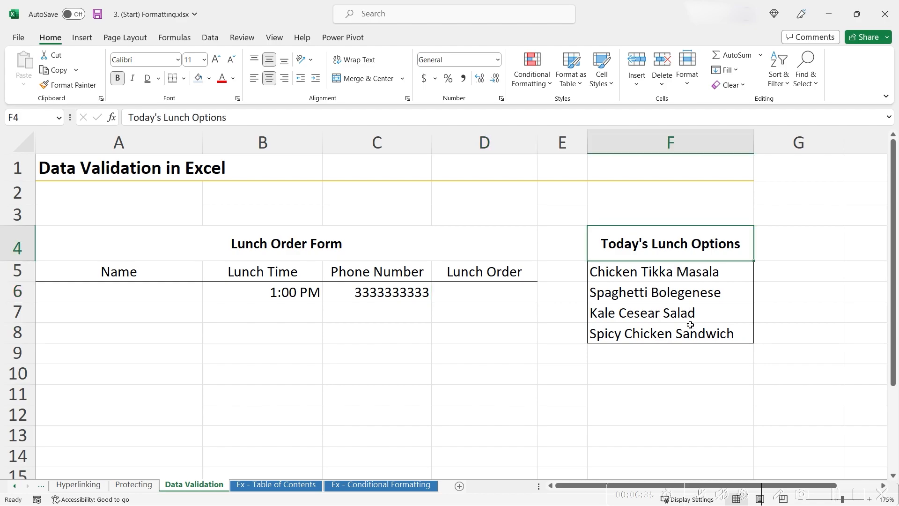
left_click(666, 333, "shift")
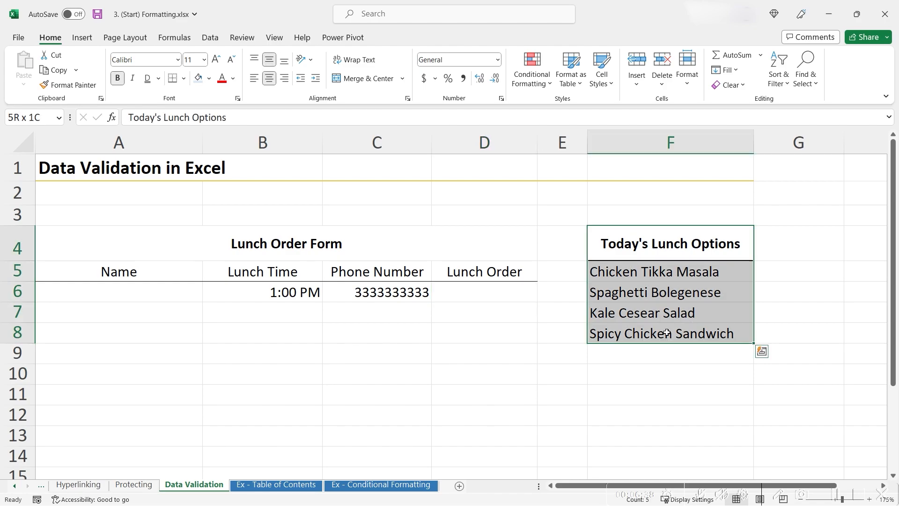
left_click(472, 292)
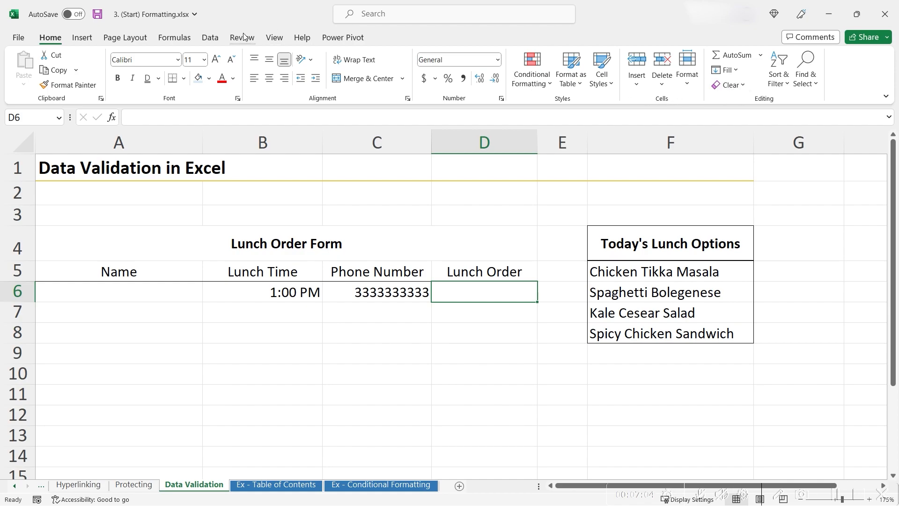
Give D6 a List validation sourced from =$F$5:$F$8.
left_click(210, 39)
left_click(649, 87)
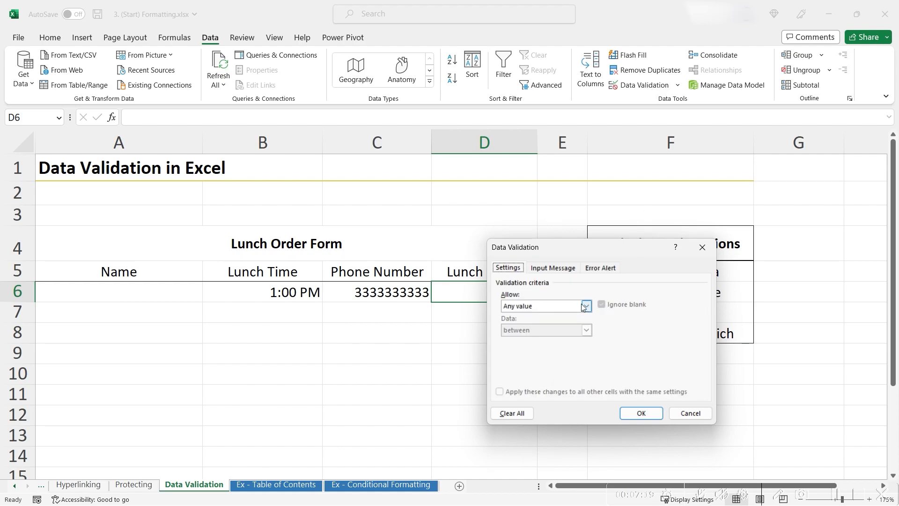
left_click(585, 309)
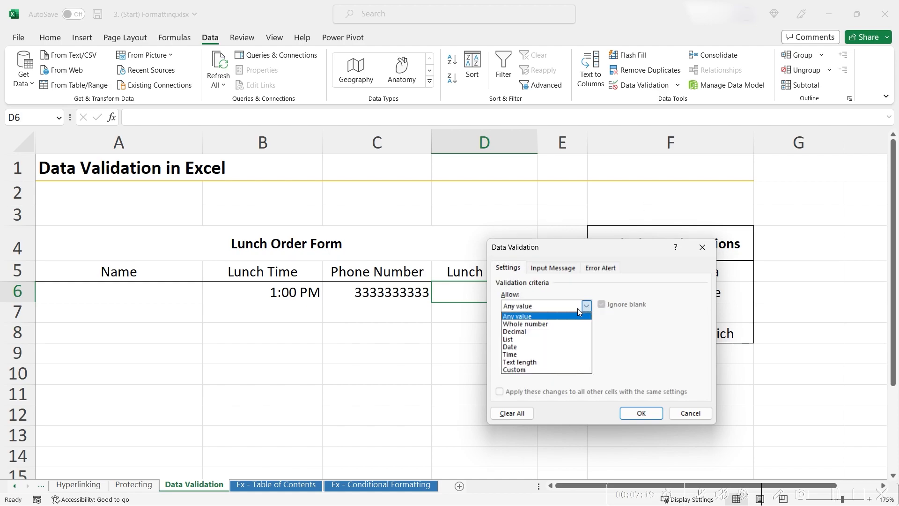
left_click(546, 338)
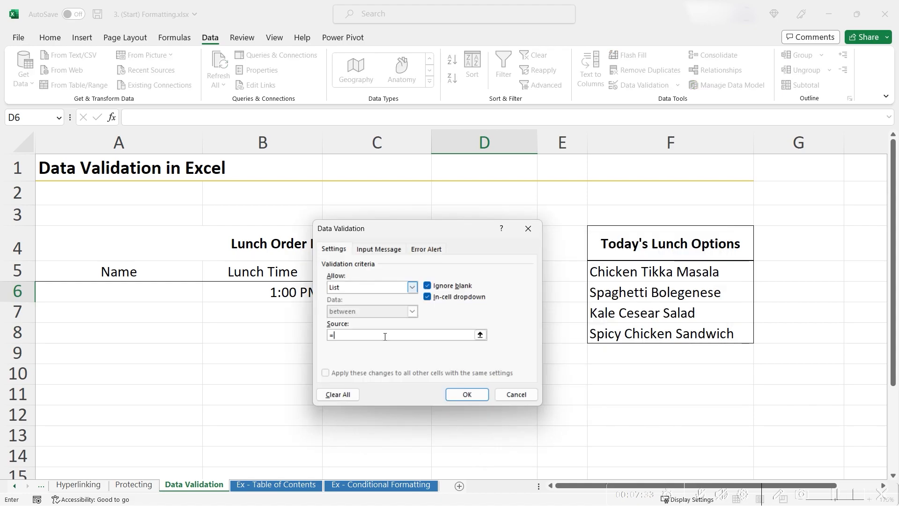
key("BackSpace")
left_click(669, 276)
left_click_drag(670, 284, 683, 341)
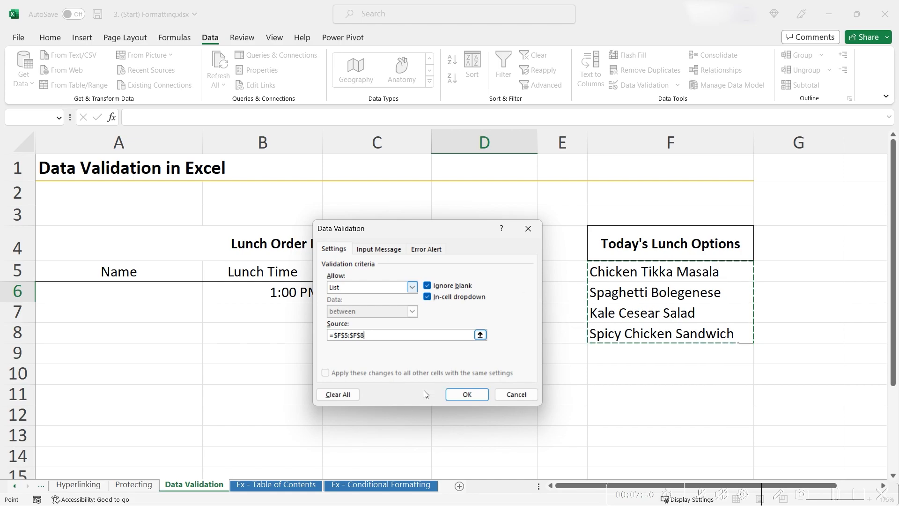
left_click(458, 395)
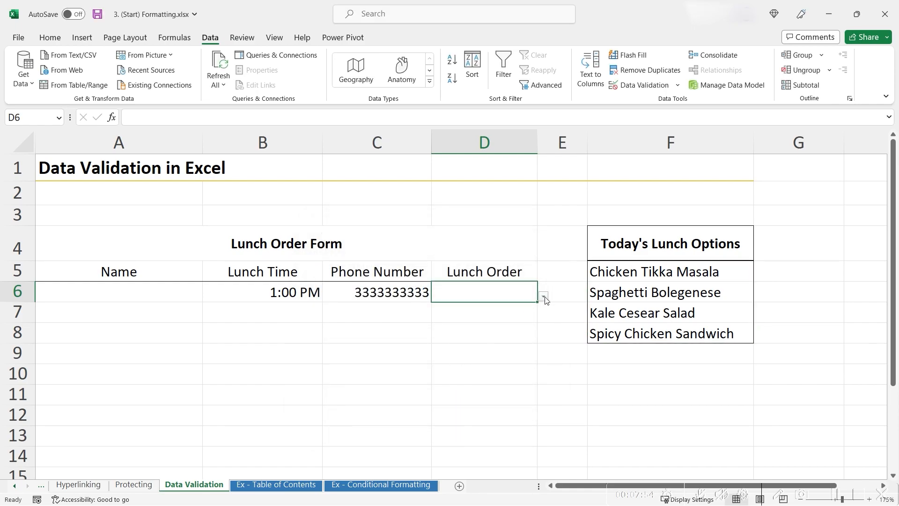
Choose Kale Cesear Salad from D6's lunch dropdown.
left_click(543, 297)
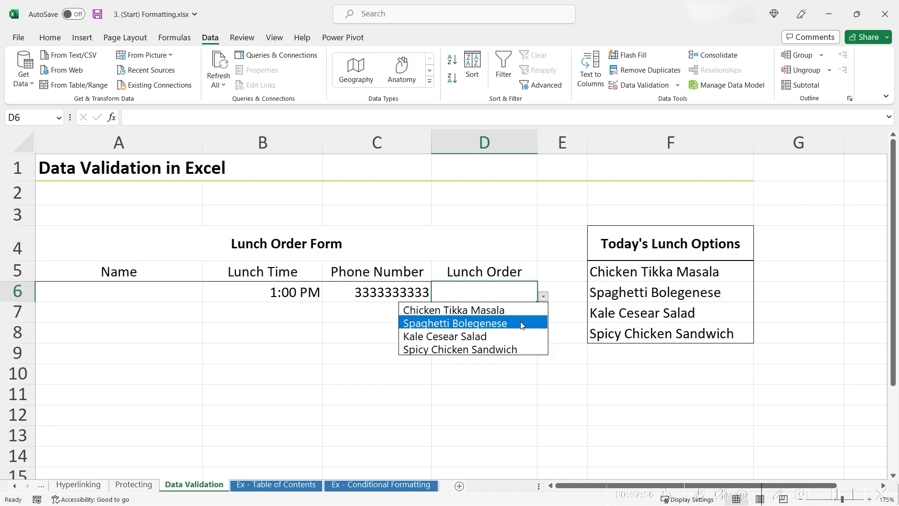
left_click(518, 323)
left_click(544, 297)
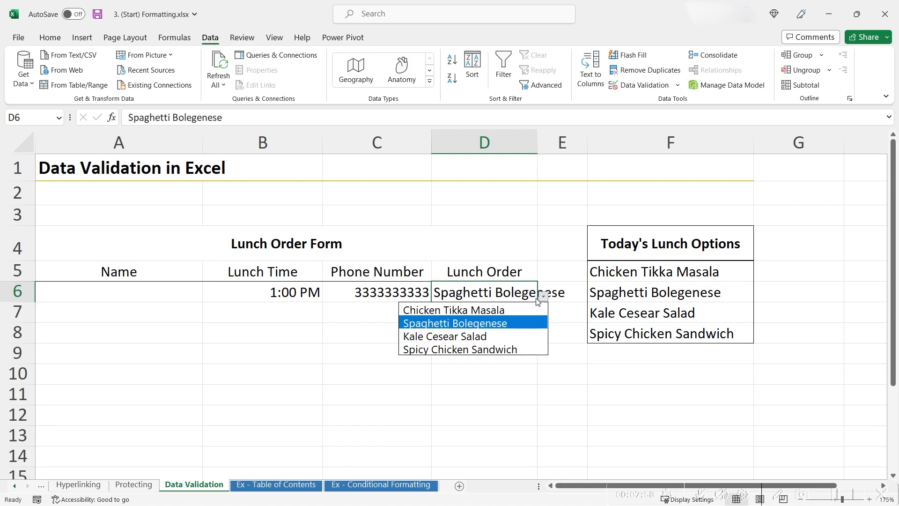
left_click(503, 335)
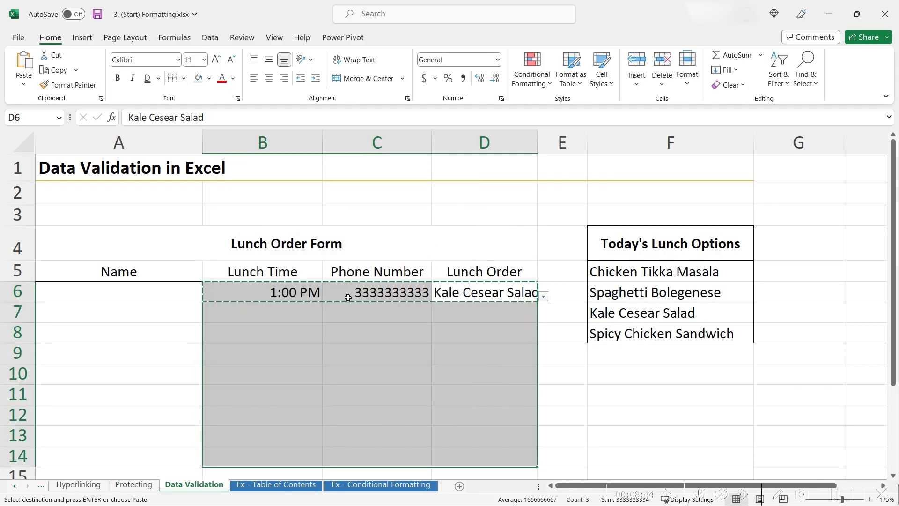
Select row 6's entries B6:D6 and copy them.
left_click(349, 308)
key("Escape")
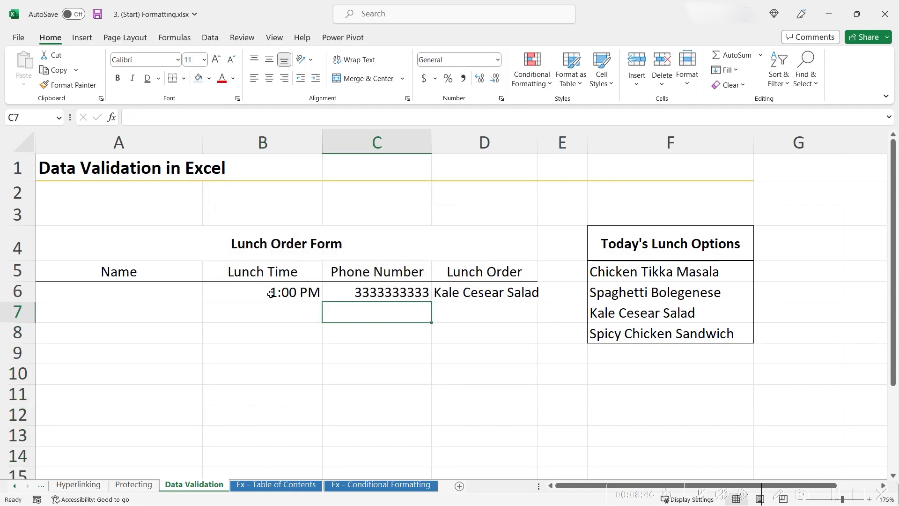
left_click(276, 293)
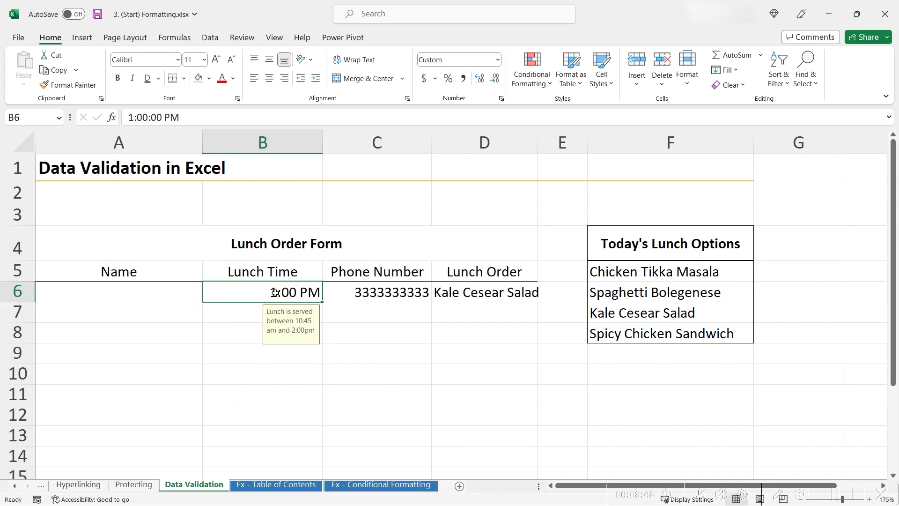
left_click(487, 294, "shift")
left_click(470, 333)
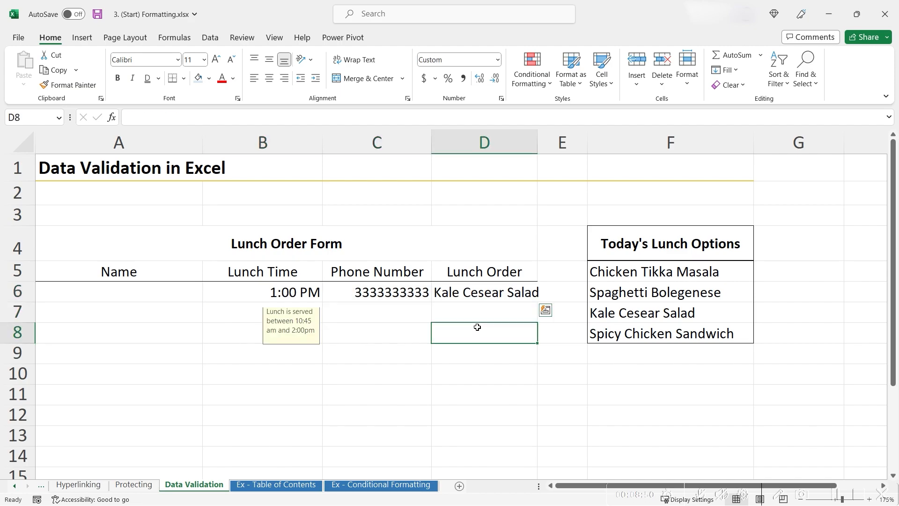
left_click(331, 333)
left_click(257, 355)
left_click(262, 389)
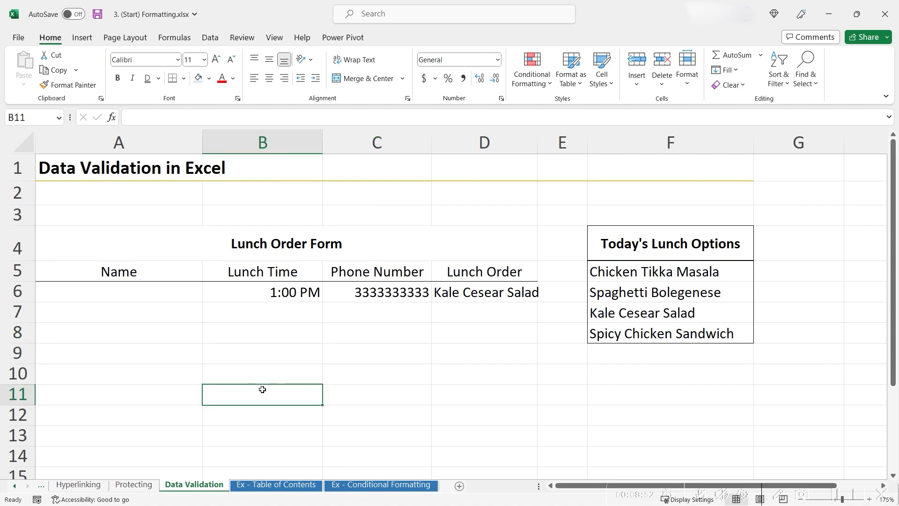
left_click(278, 294)
left_click(486, 293, "shift")
key("ctrl+c")
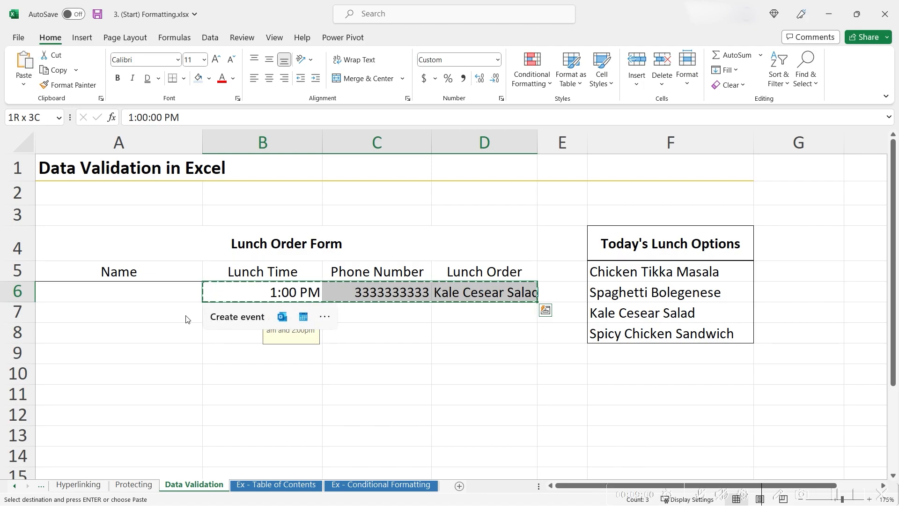
Paste only row 6's validation onto B7:D16 with Paste Special.
left_click(213, 317)
key("shift+Right")
key("shift+Right")
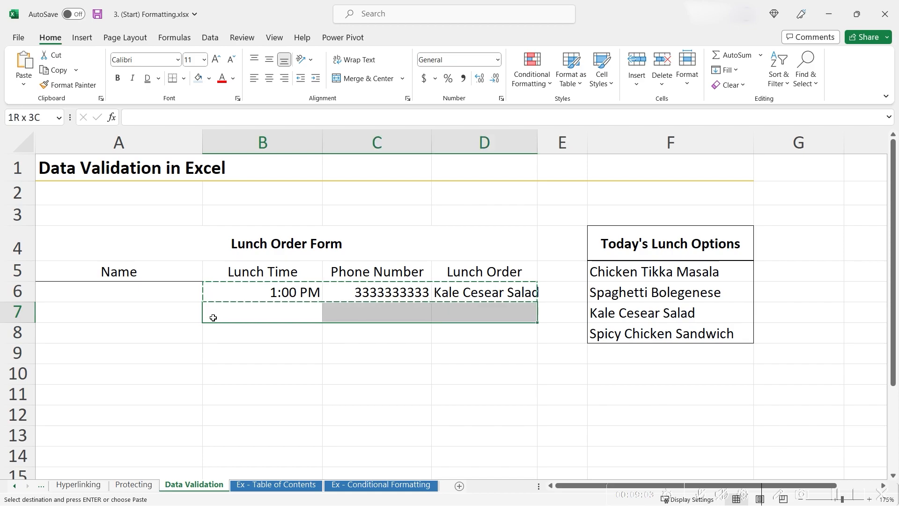
key("shift+Down")
key("shift+Down")
key("shift+Down")
key("shift+Down")
key("shift+Down")
key("shift+Down")
key("shift+Down")
key("shift+Down")
key("shift+Down")
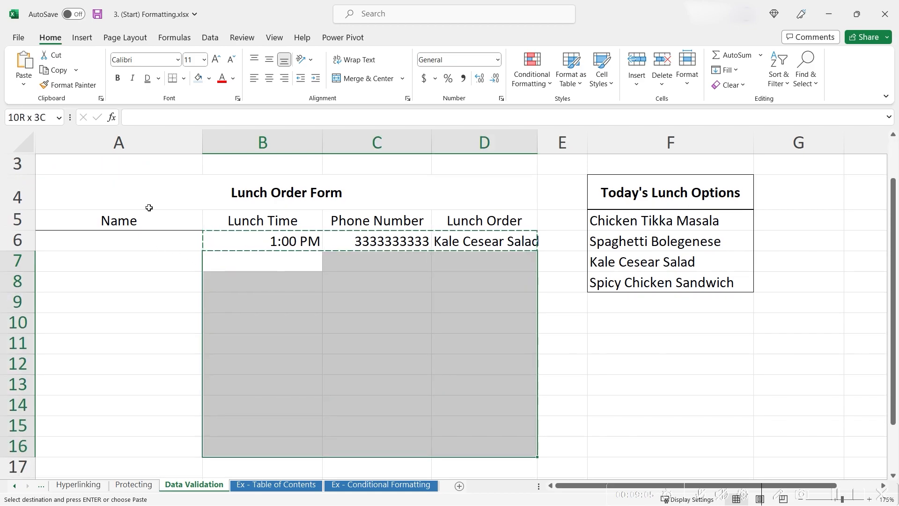
left_click(30, 78)
left_click(53, 229)
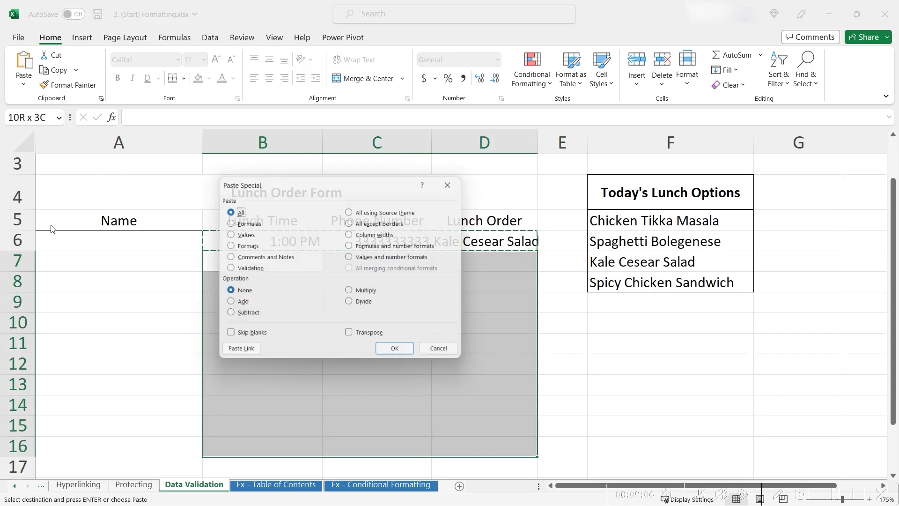
left_click(248, 270)
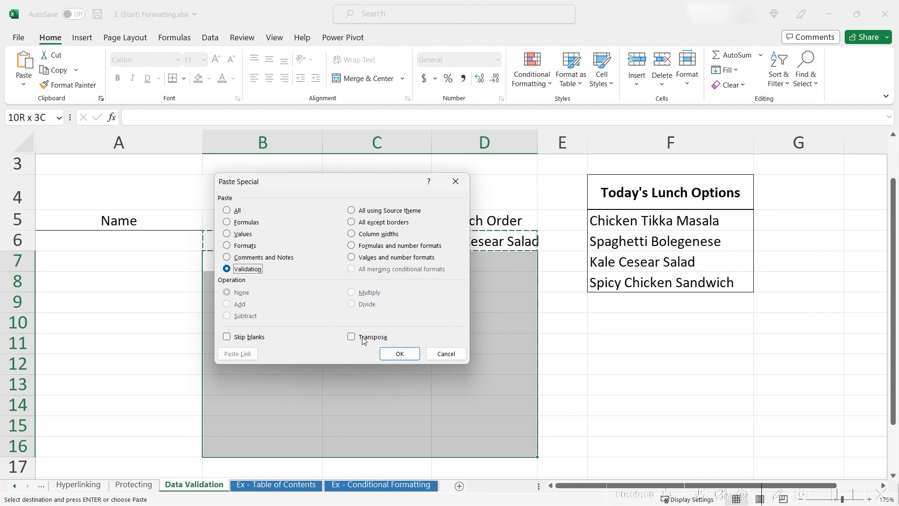
left_click(397, 359)
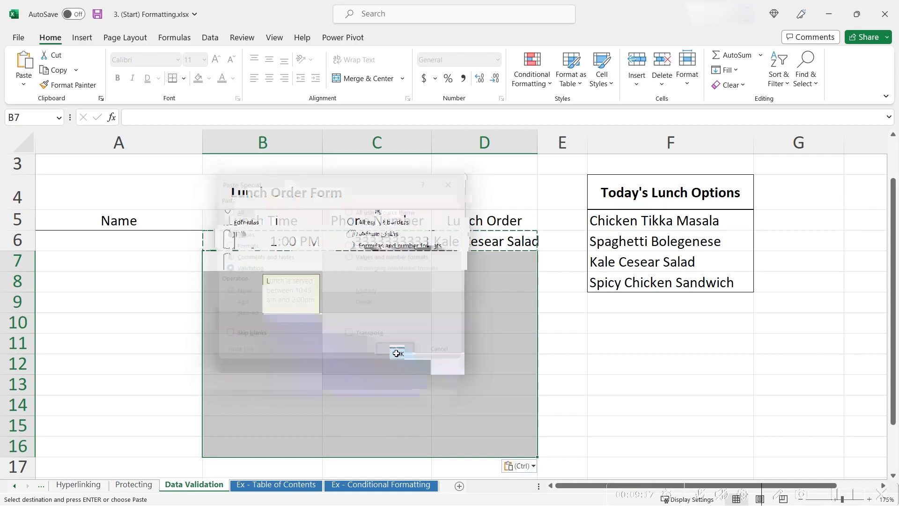
Check the pasted dropdowns and input messages in D7, D8, C8, B8, B11 and D11.
left_click(477, 284)
left_click(525, 263)
left_click(526, 285)
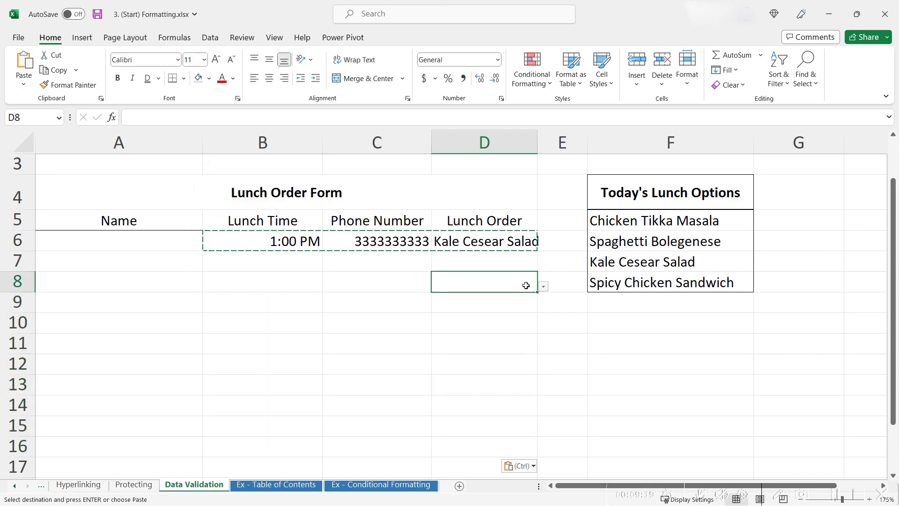
left_click(396, 285)
left_click(273, 283)
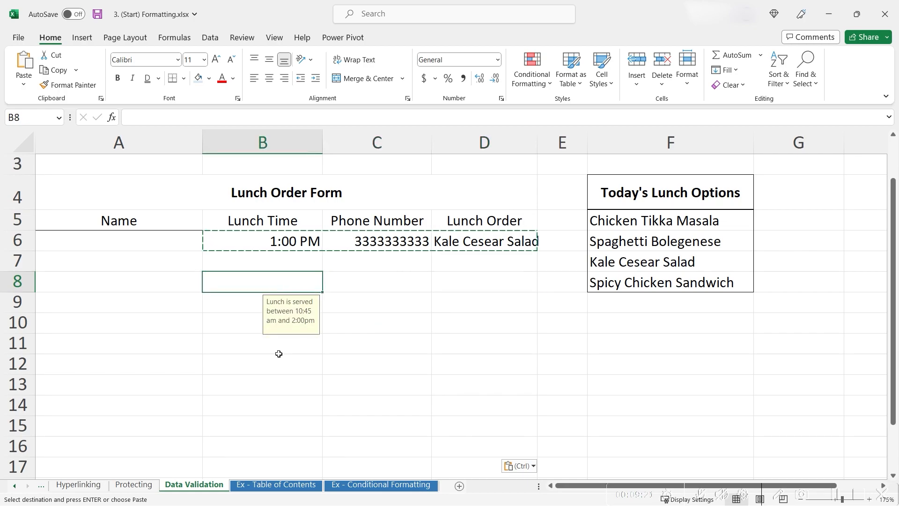
left_click(300, 352)
left_click(477, 352)
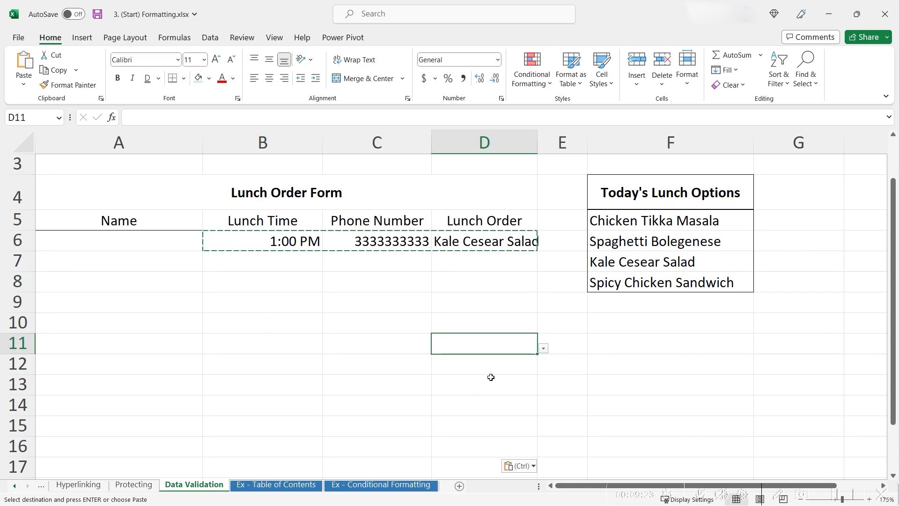